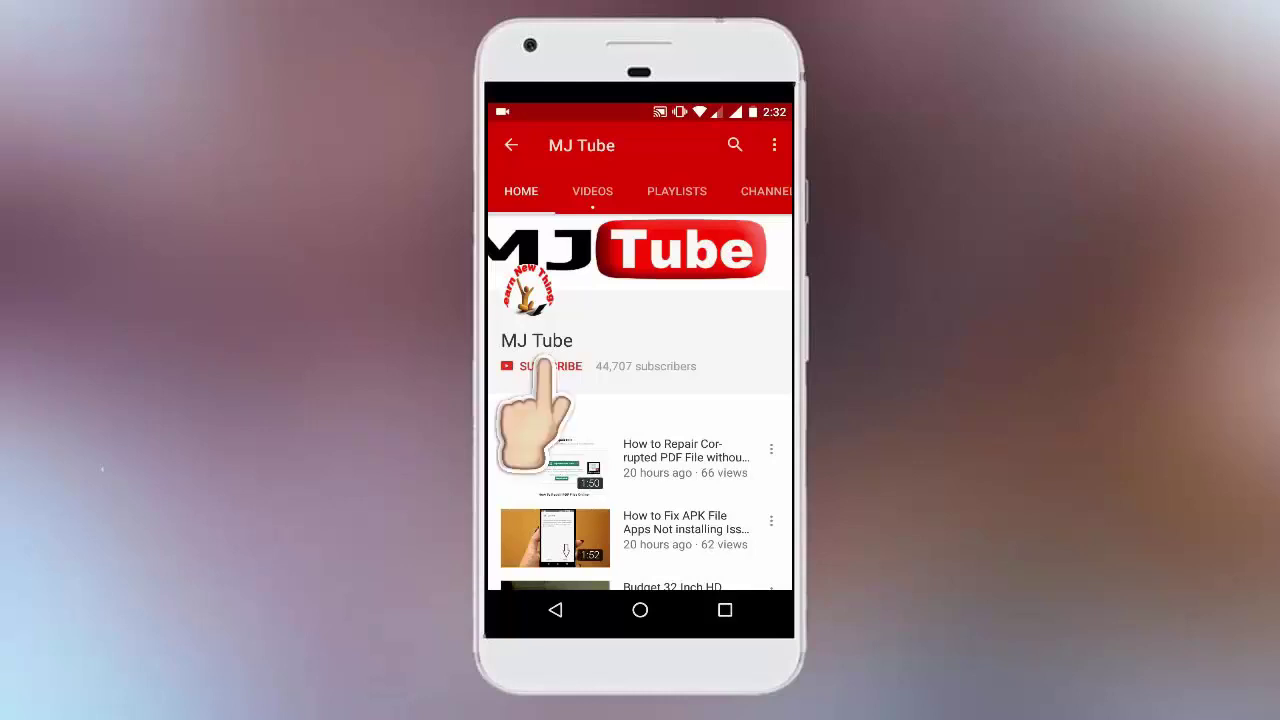
left_click(540, 366)
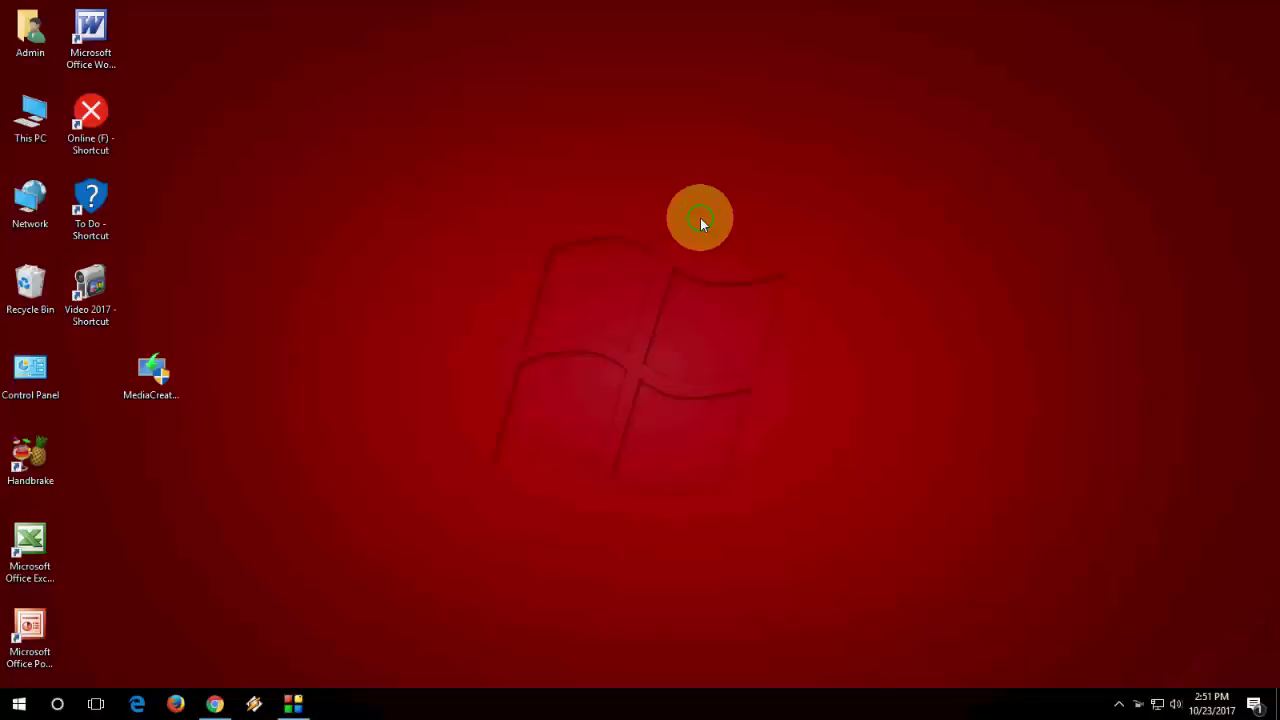
right_click(700, 218)
left_click(727, 268)
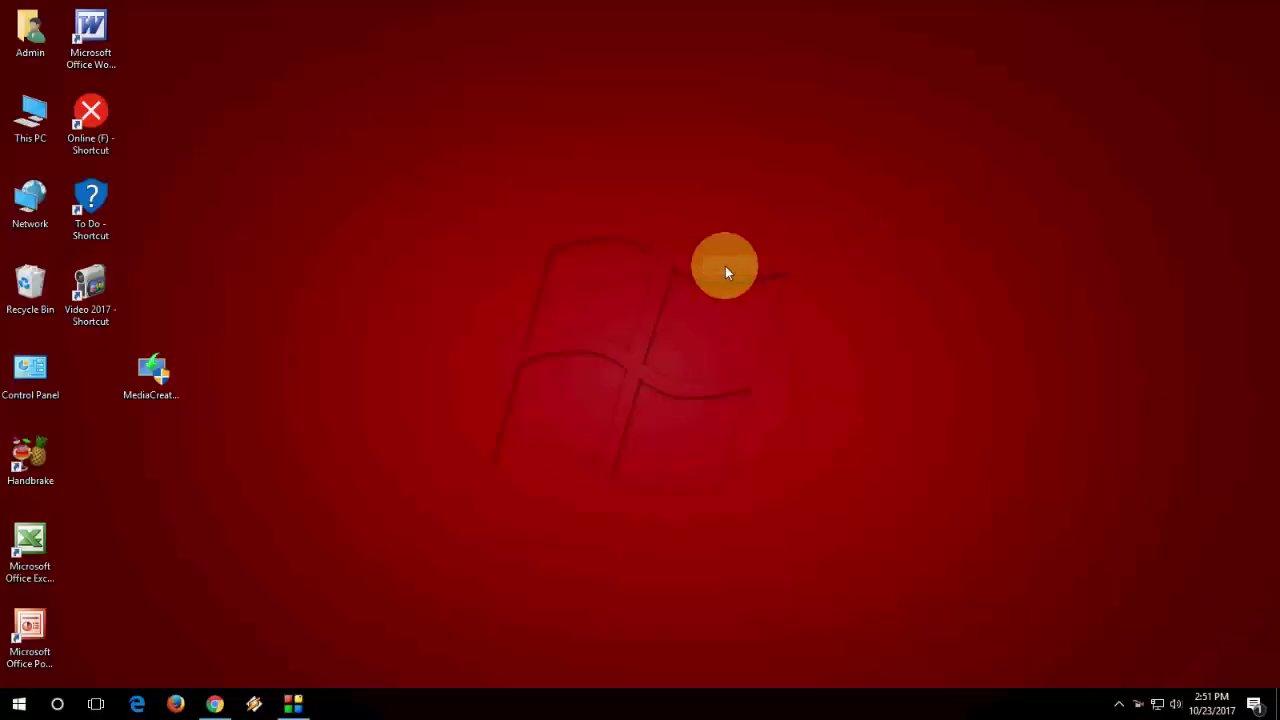
right_click(725, 266)
left_click(754, 316)
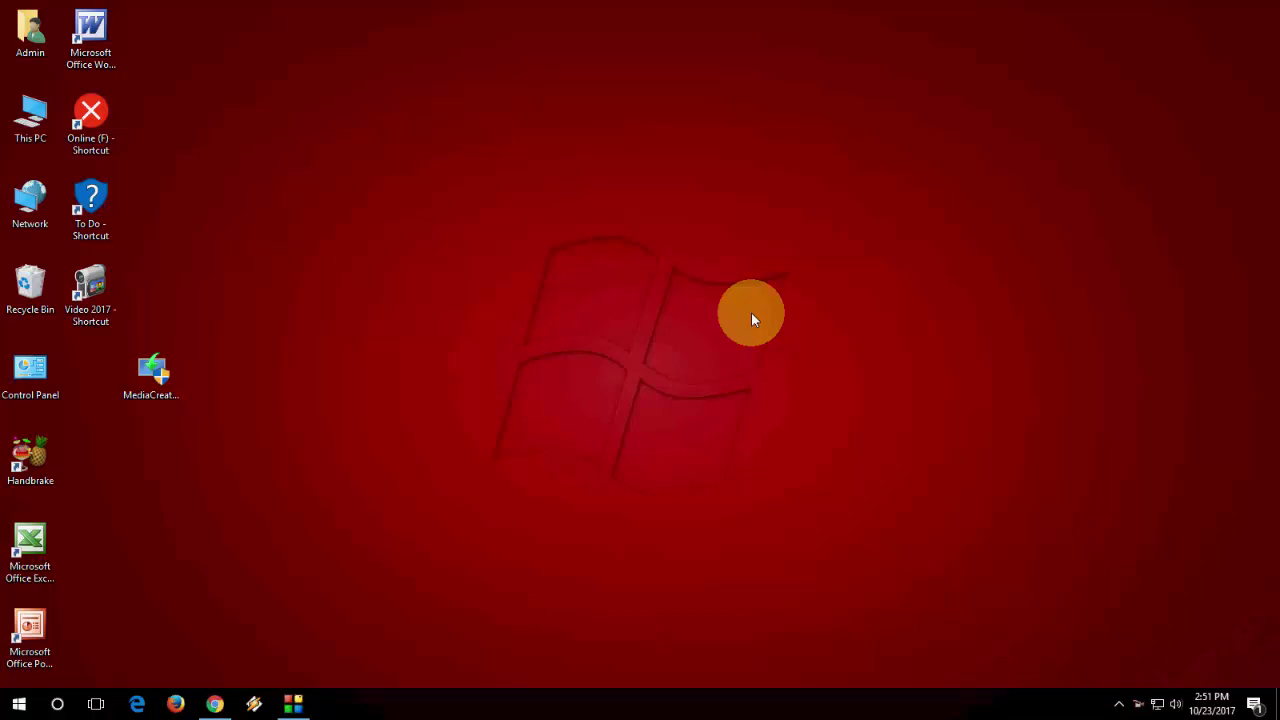
right_click(705, 210)
left_click(735, 261)
right_click(734, 252)
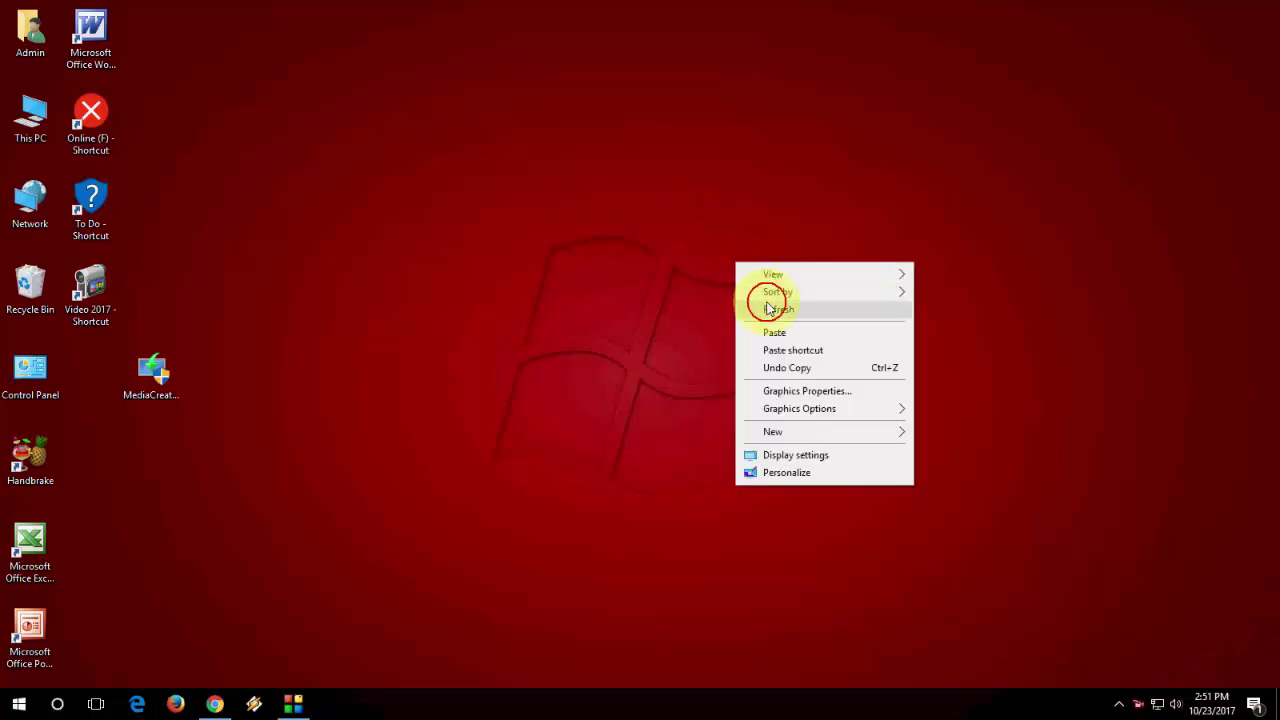
left_click(766, 300)
right_click(766, 305)
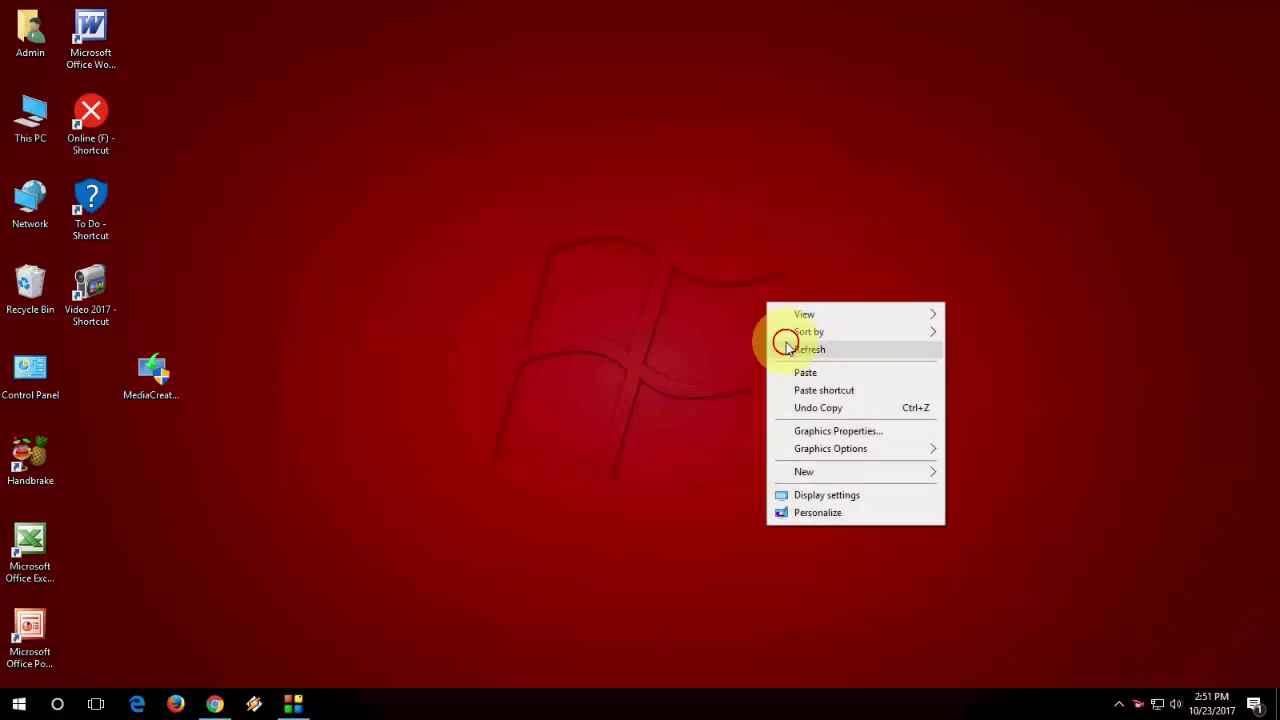
left_click(780, 345)
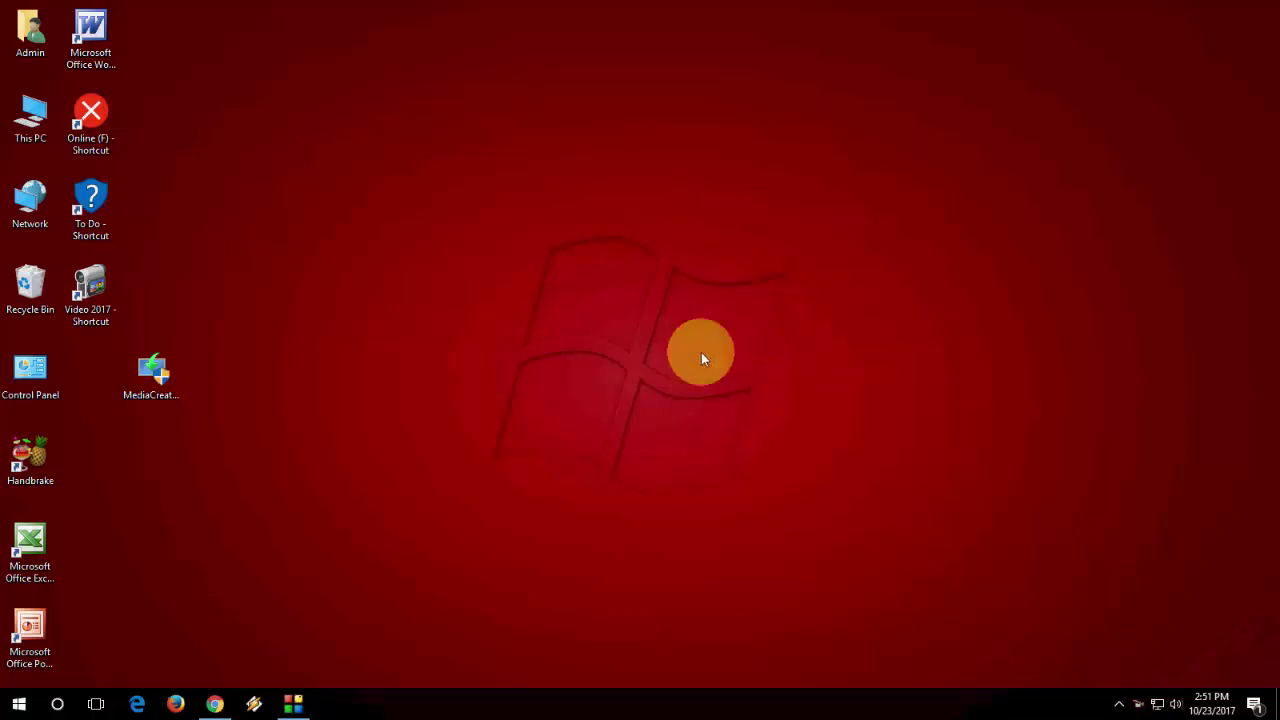
Switch to Chrome and bring up Microsoft's Download Windows 10 page.
left_click(214, 704)
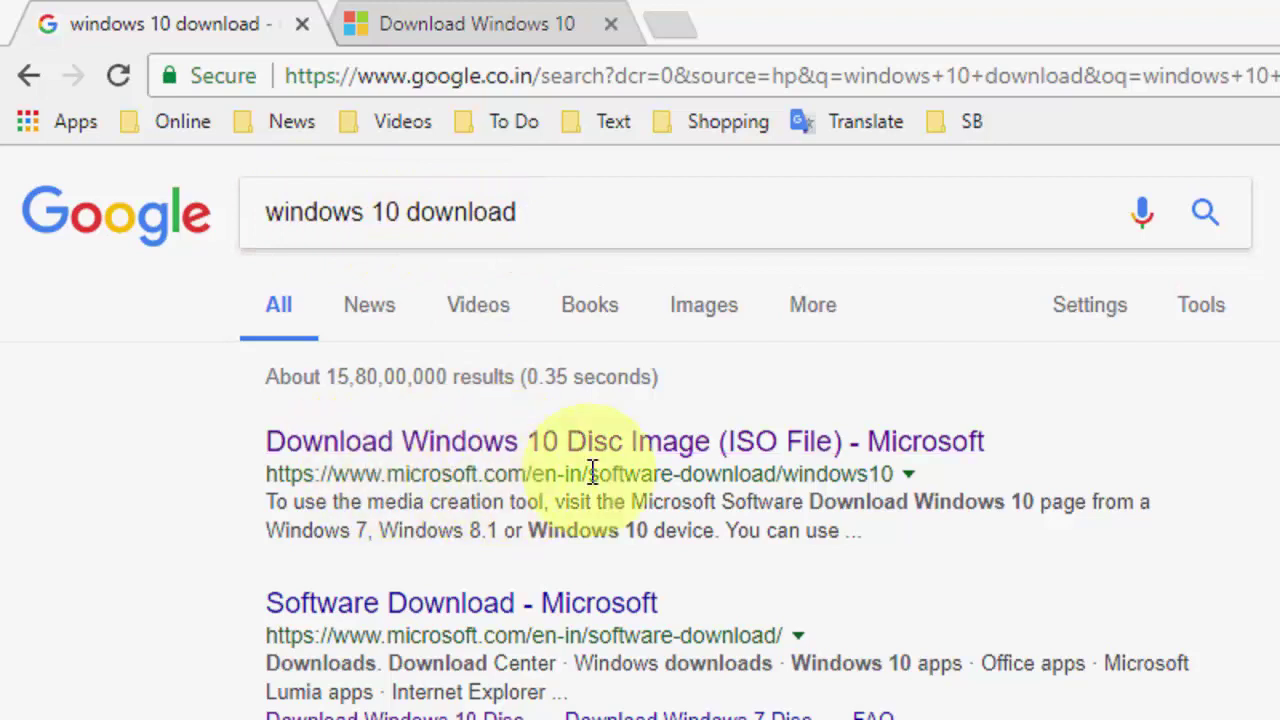
left_click(686, 452)
right_click(686, 452)
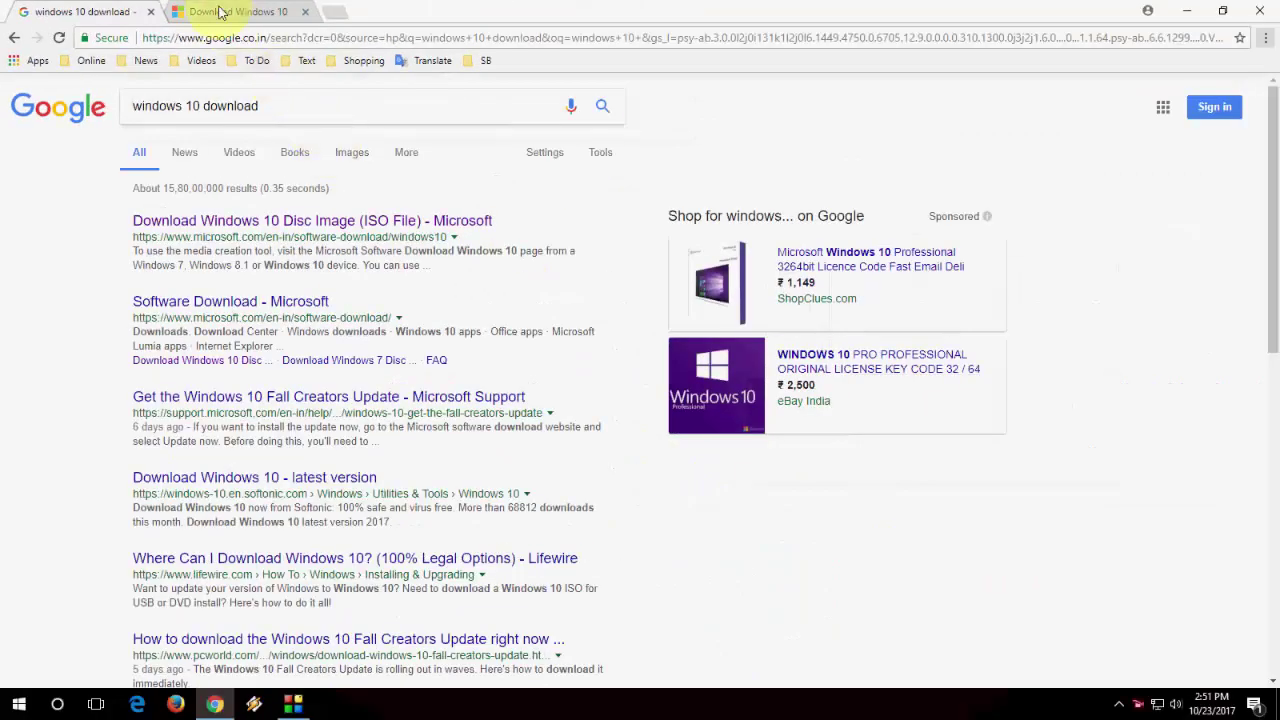
left_click(221, 12)
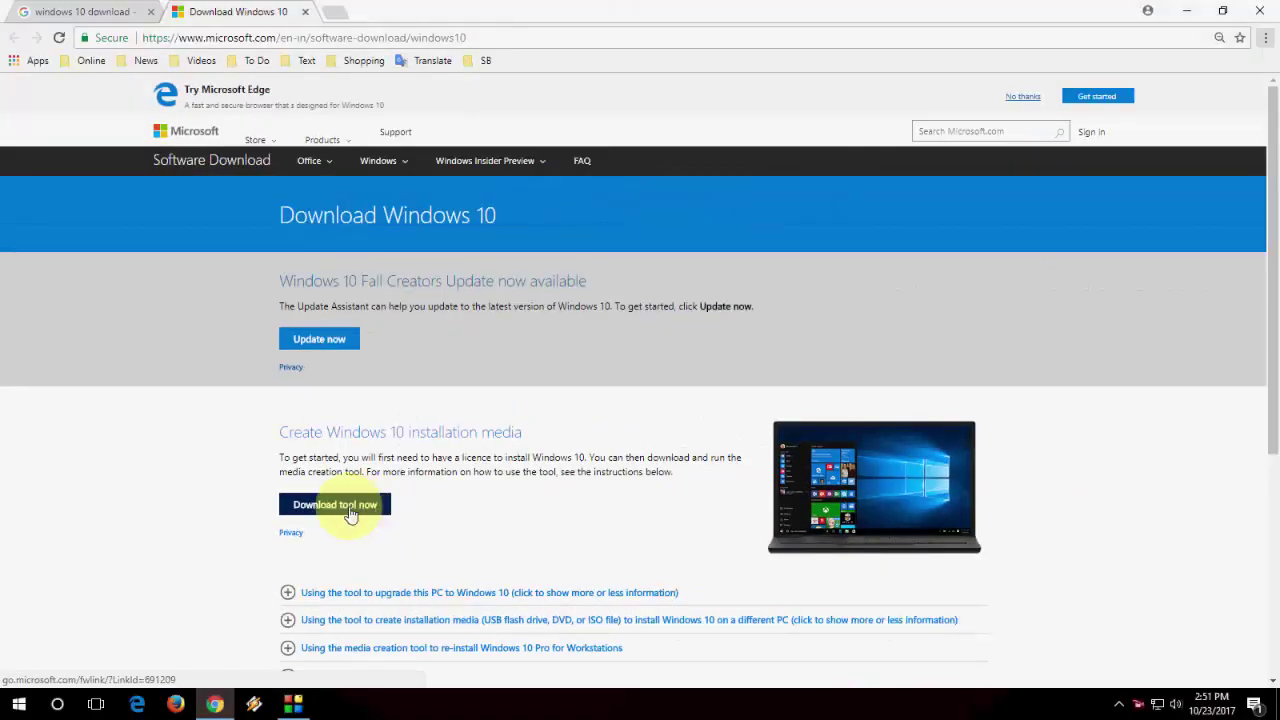
Try to save the media creation tool from the Windows 10 download page to the desktop, and minimize the browser.
left_click(350, 514)
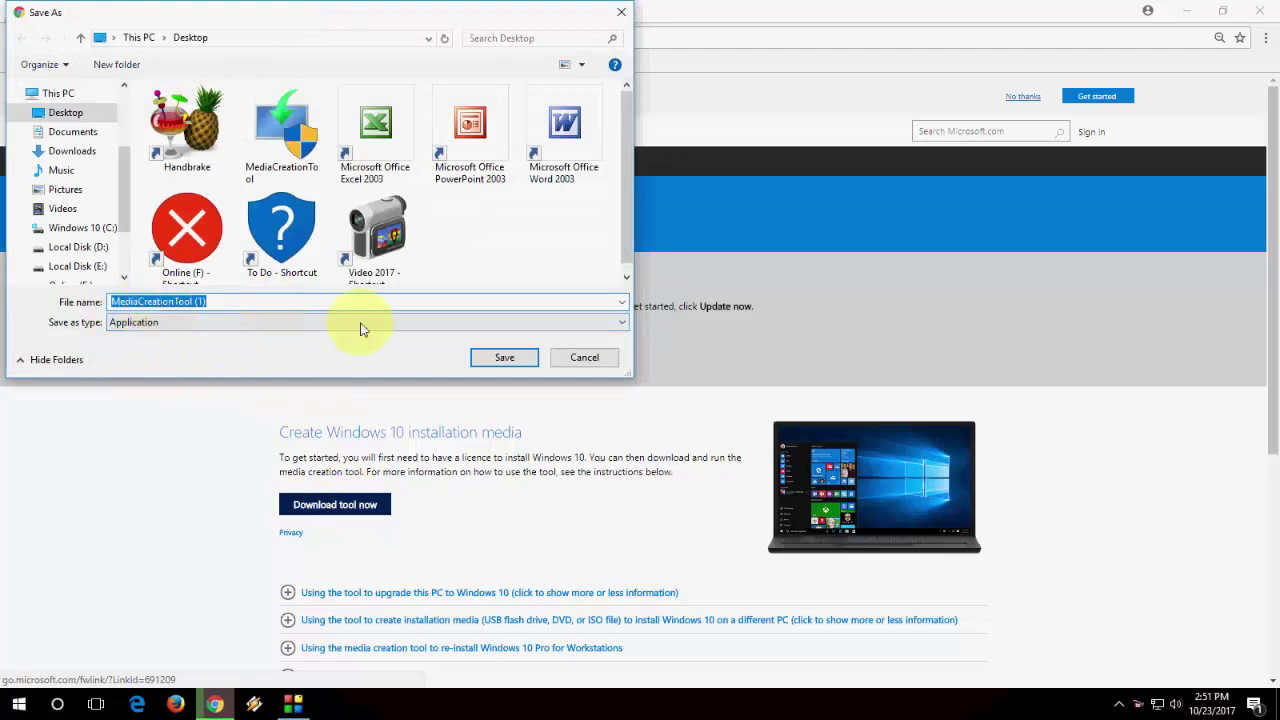
left_click(493, 362)
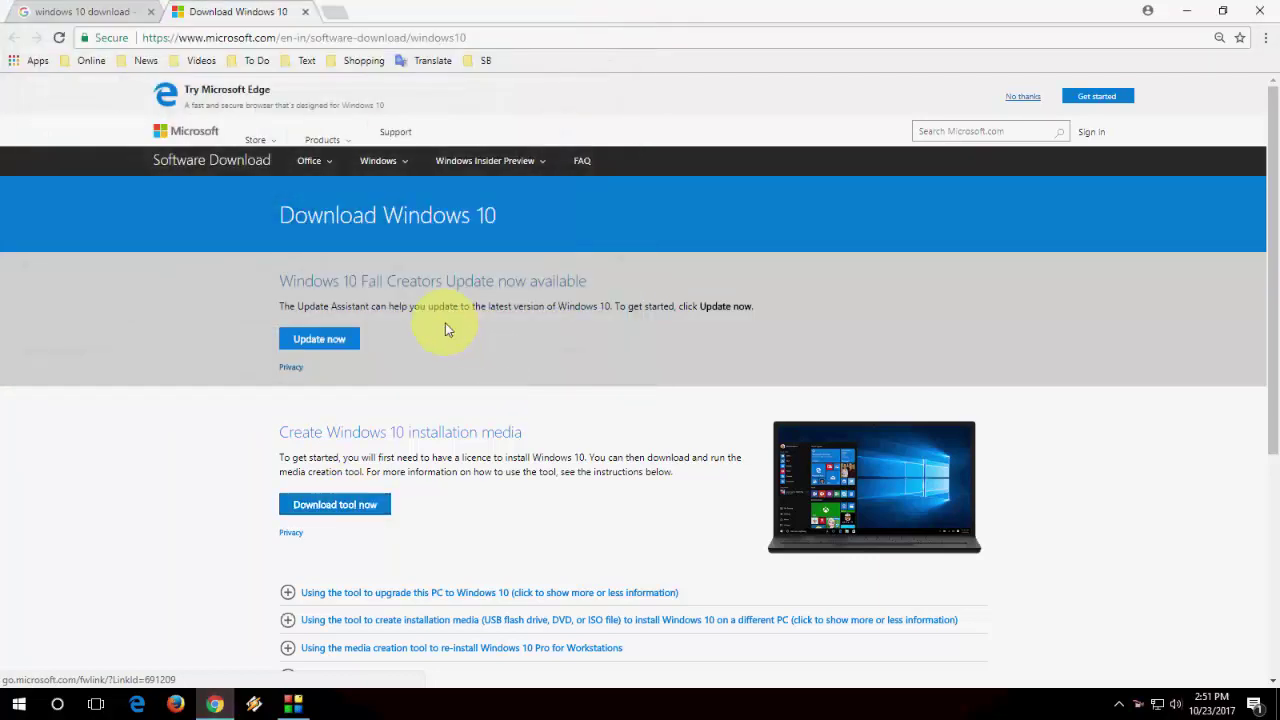
left_click(1180, 12)
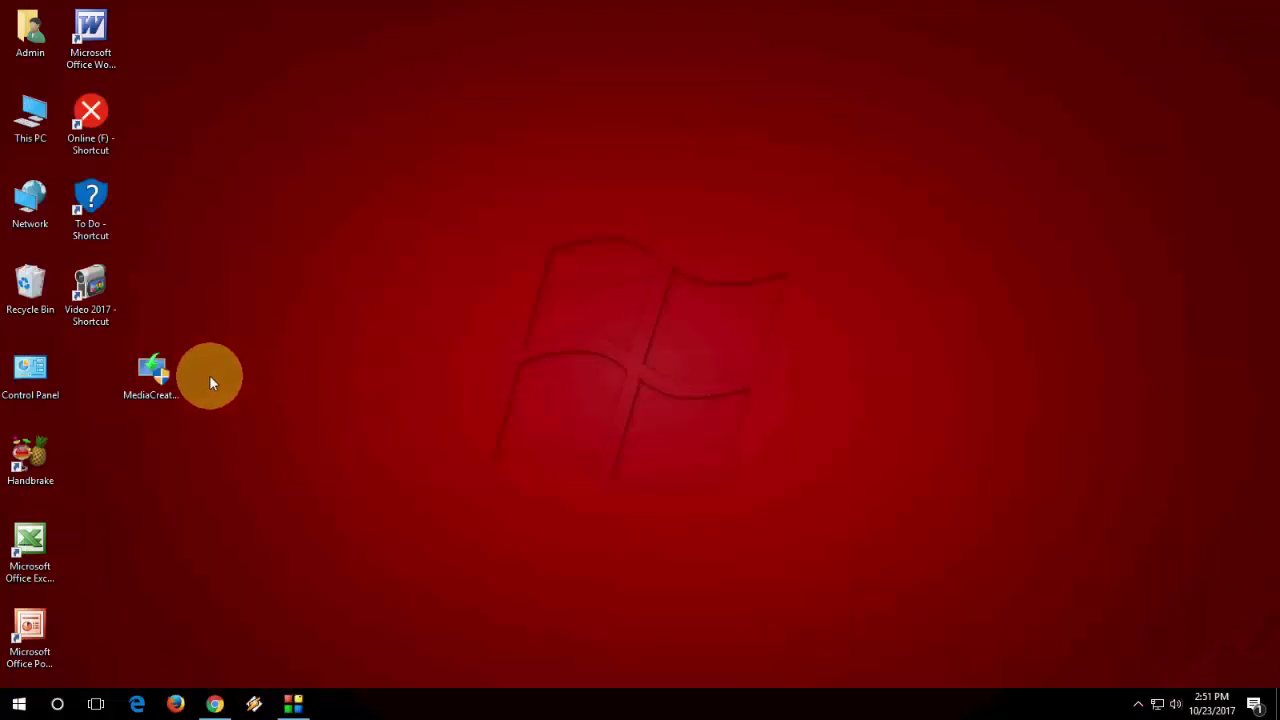
Move the MediaCreationTool file away from the other desktop icons and run it.
left_click_drag(155, 378, 282, 380)
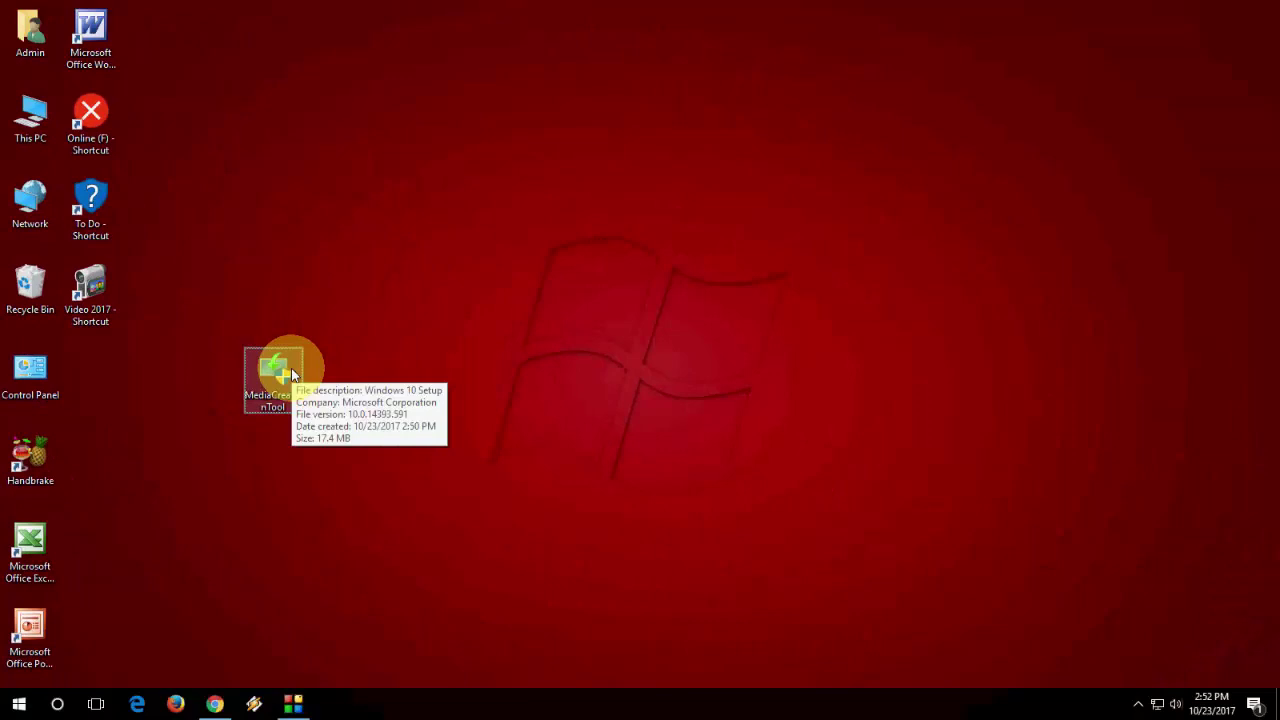
left_click(584, 358)
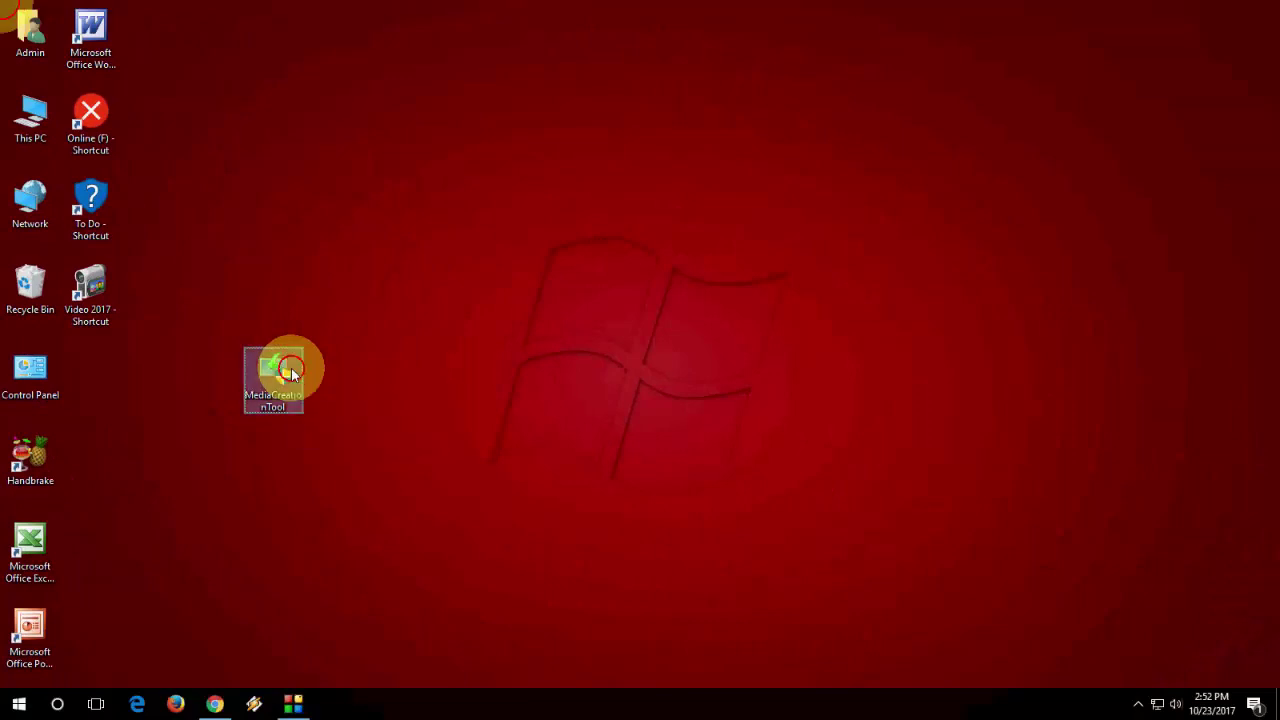
double_click(291, 372)
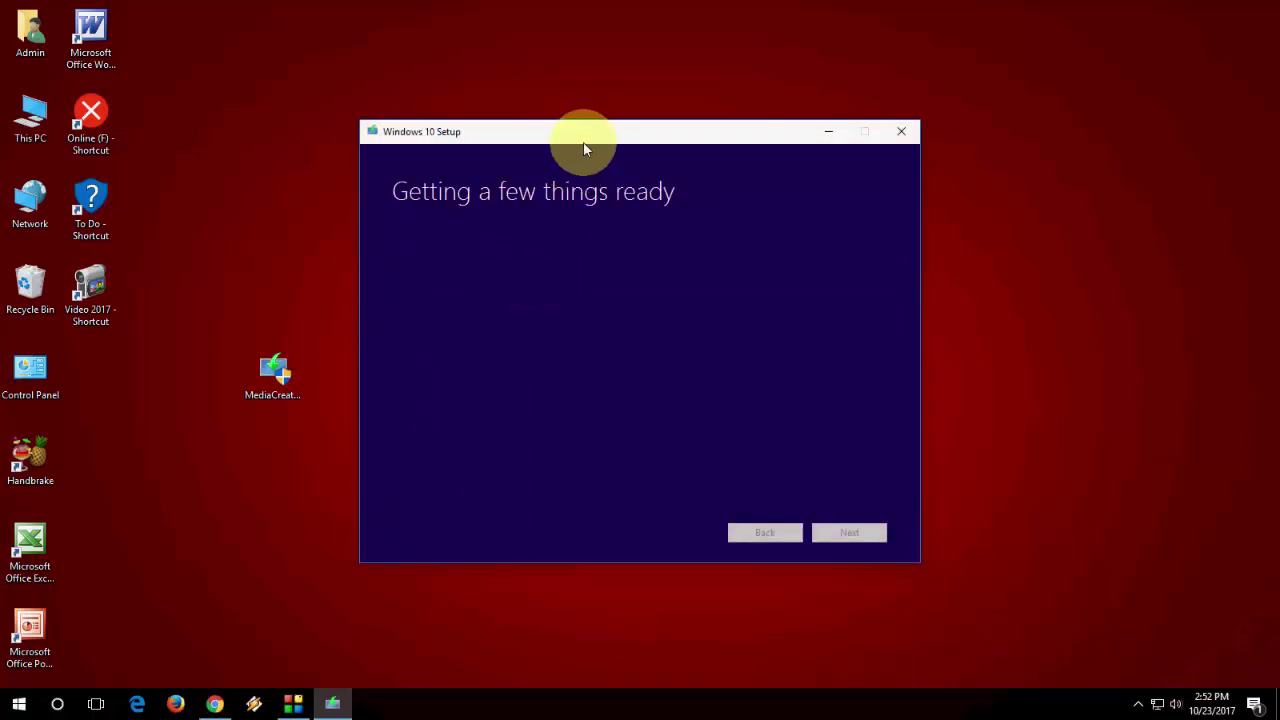
Reposition the Windows 10 Setup window and accept the Microsoft license terms.
left_click_drag(584, 140, 473, 134)
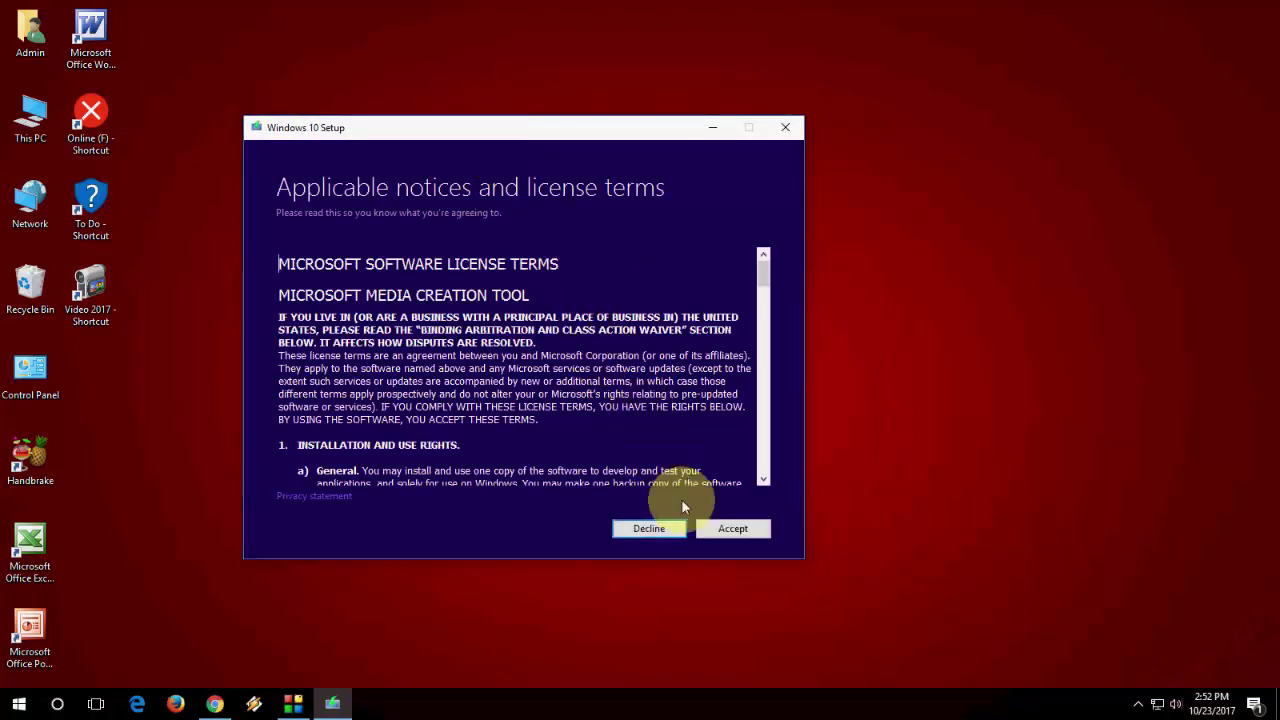
left_click(721, 533)
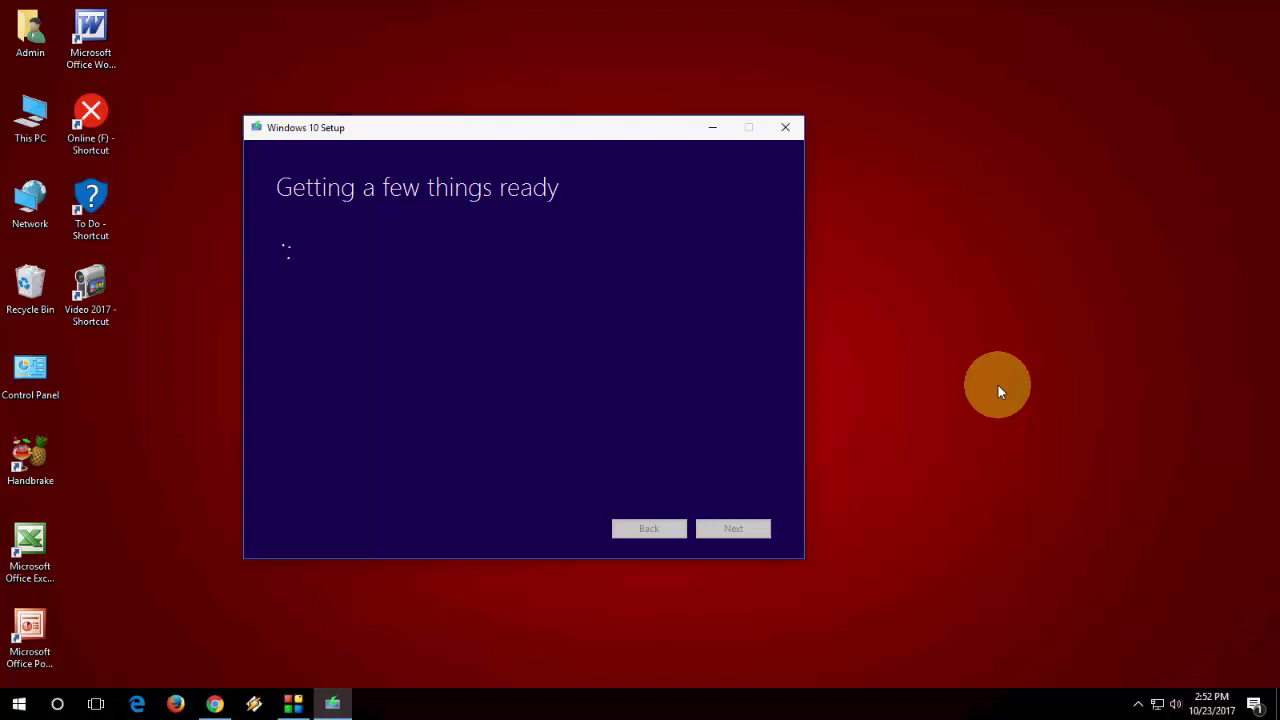
left_click(196, 319)
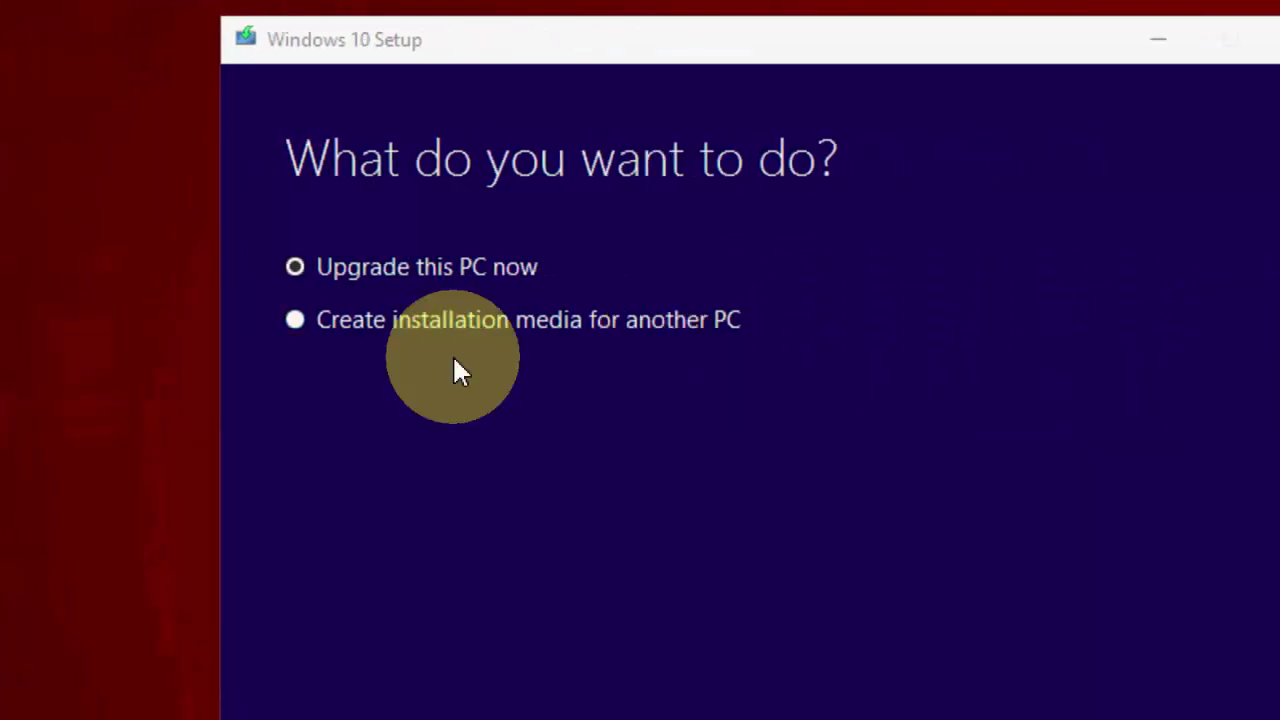
Choose to create installation media for another PC and proceed with the setup.
left_click(566, 326)
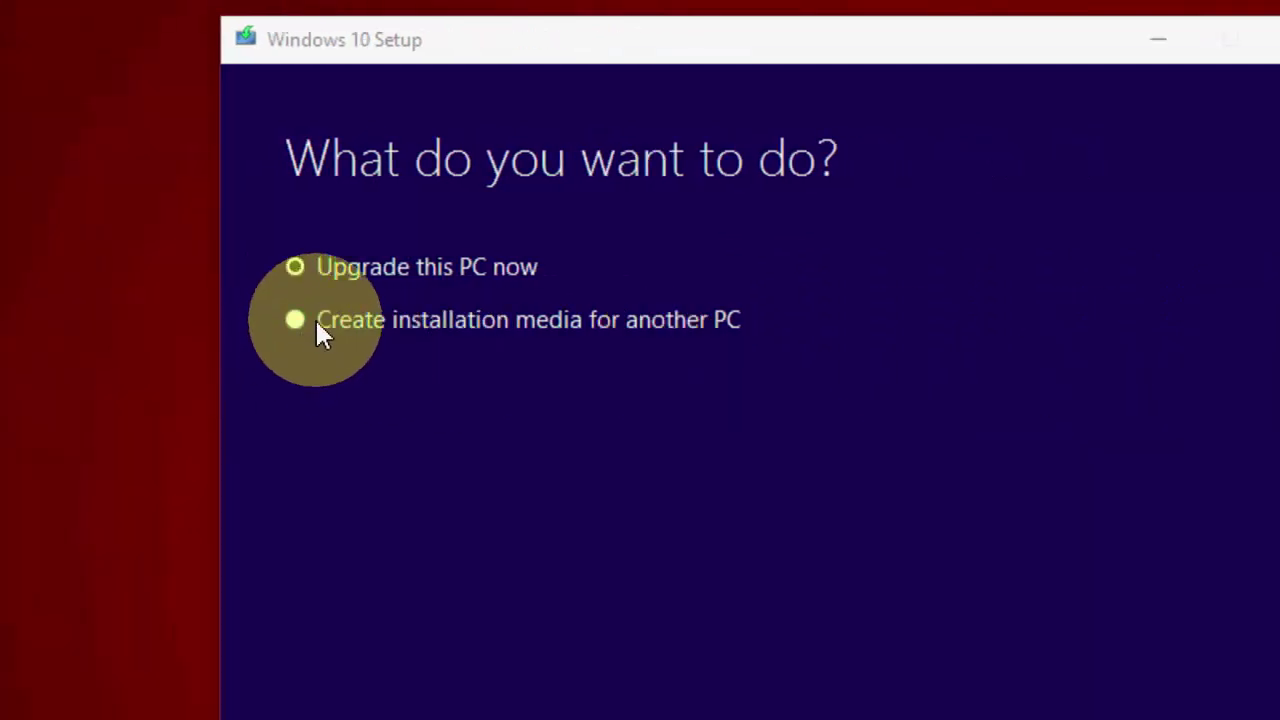
left_click(315, 318)
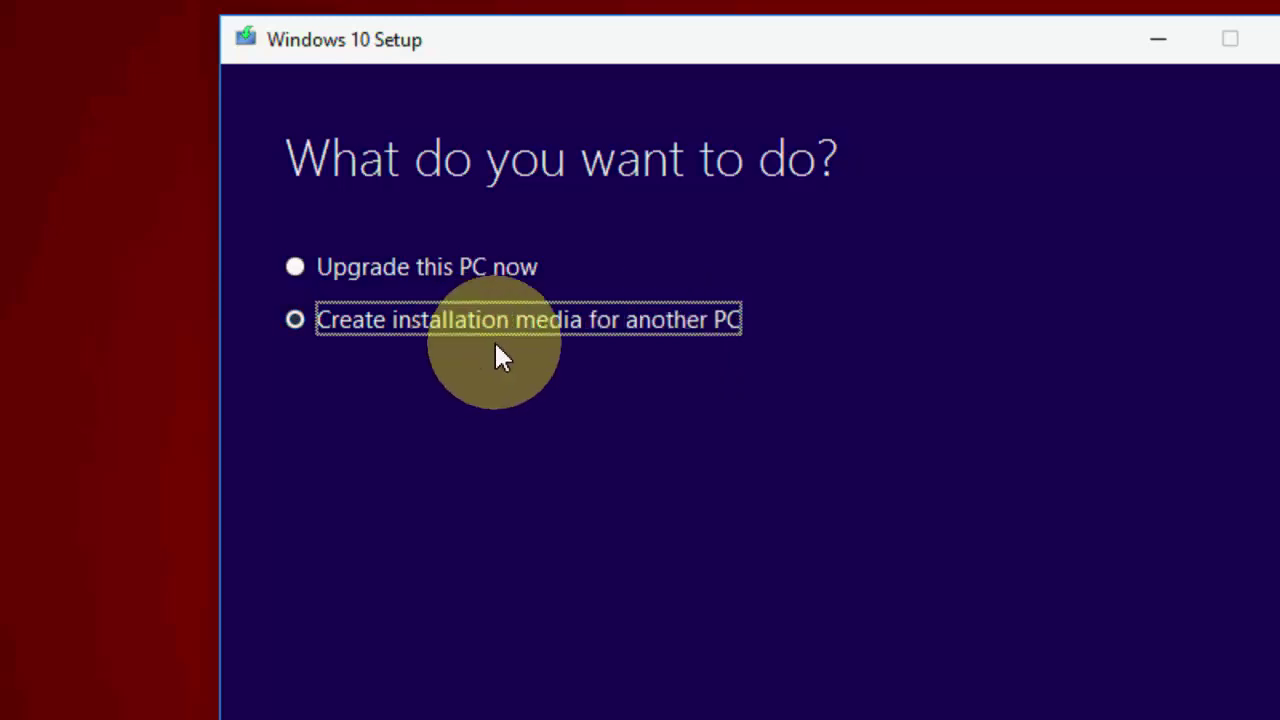
left_click(1180, 340)
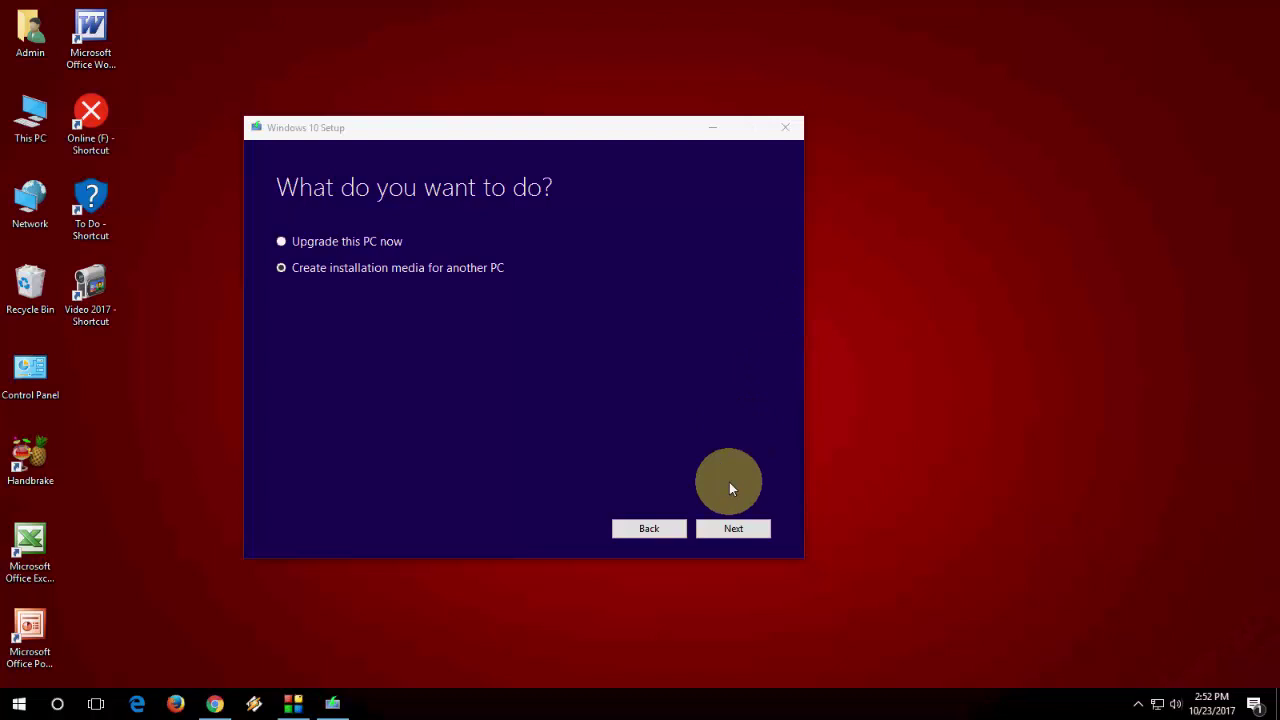
left_click(734, 540)
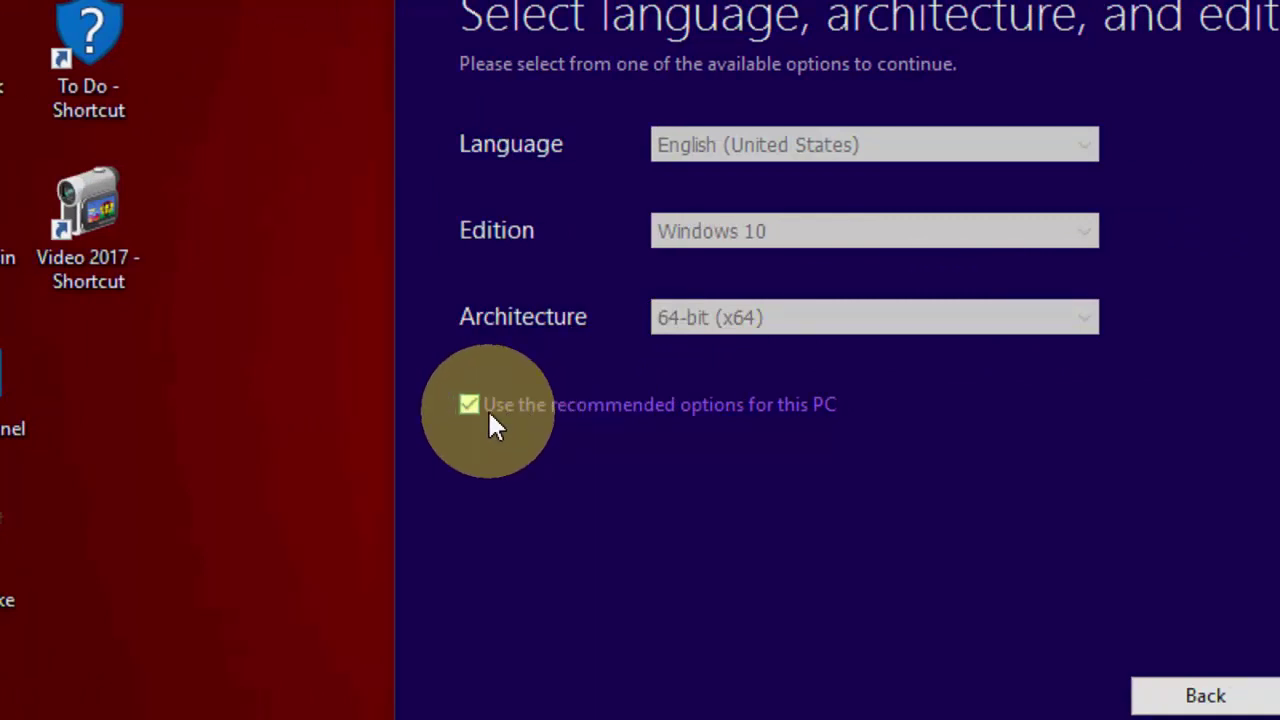
Turn off the recommended options for this PC and select 64-bit (x64) as the architecture.
left_click(553, 410)
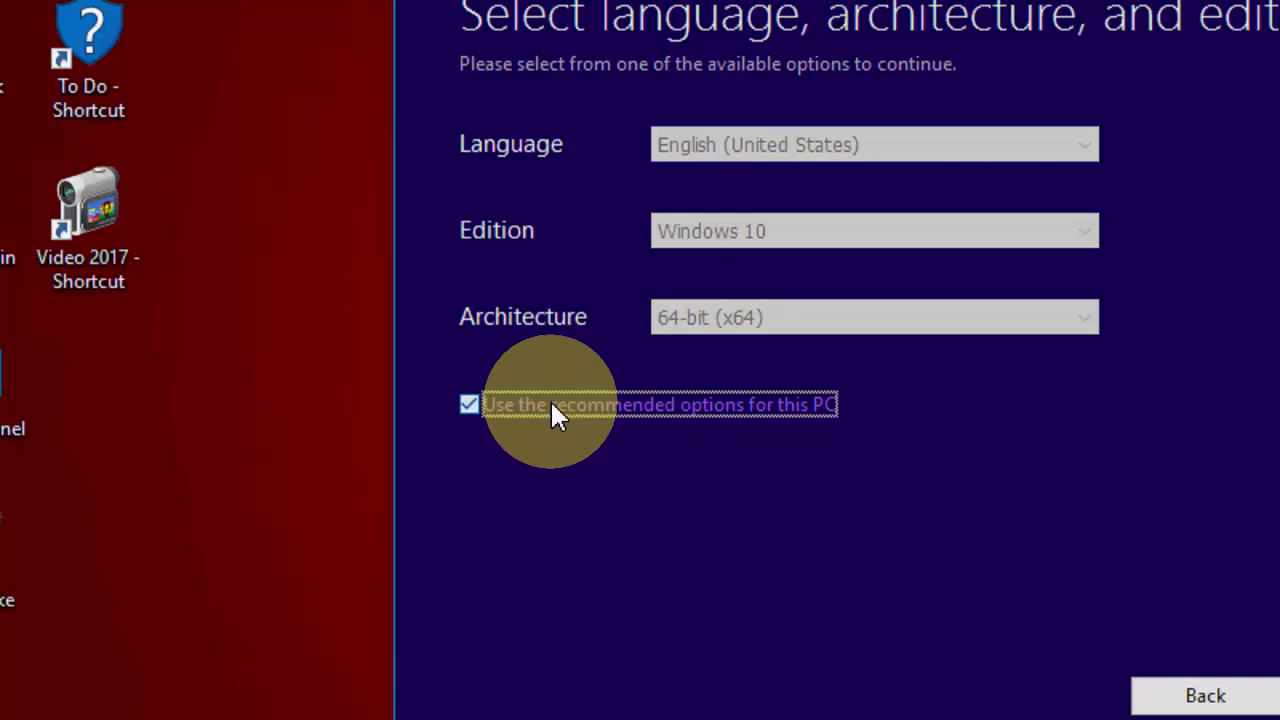
left_click(552, 405)
left_click(807, 338)
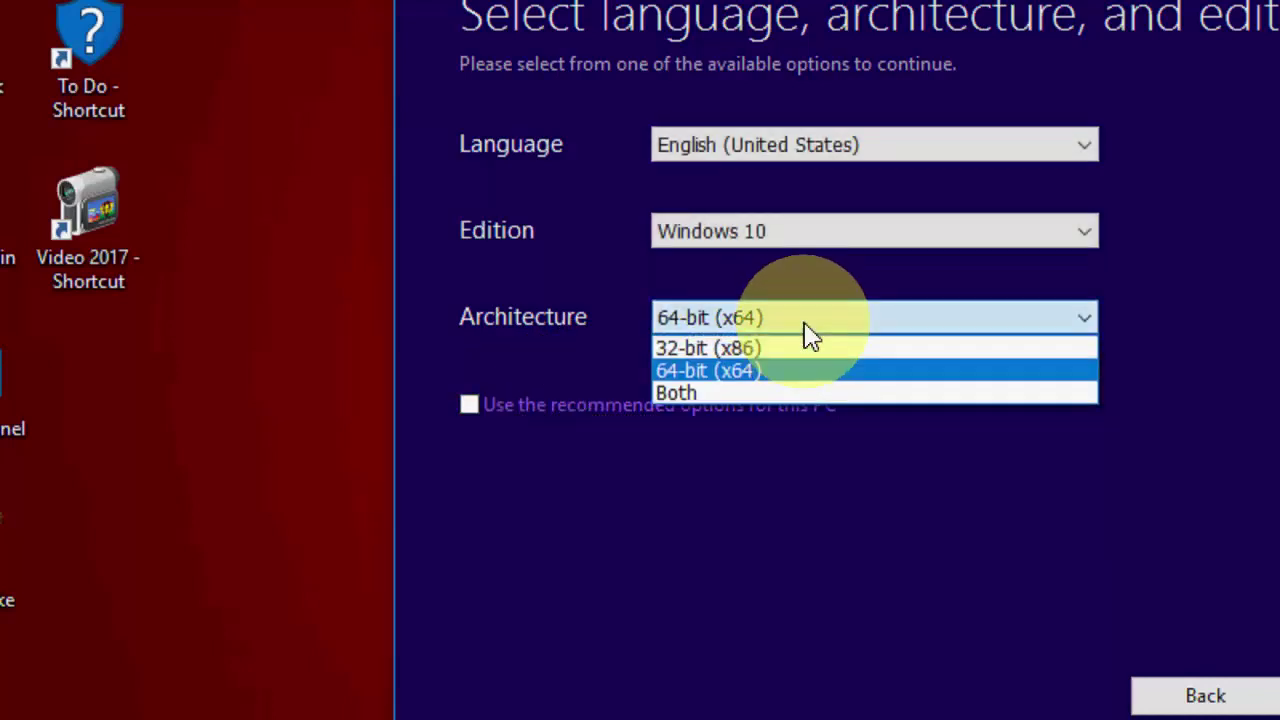
left_click(721, 376)
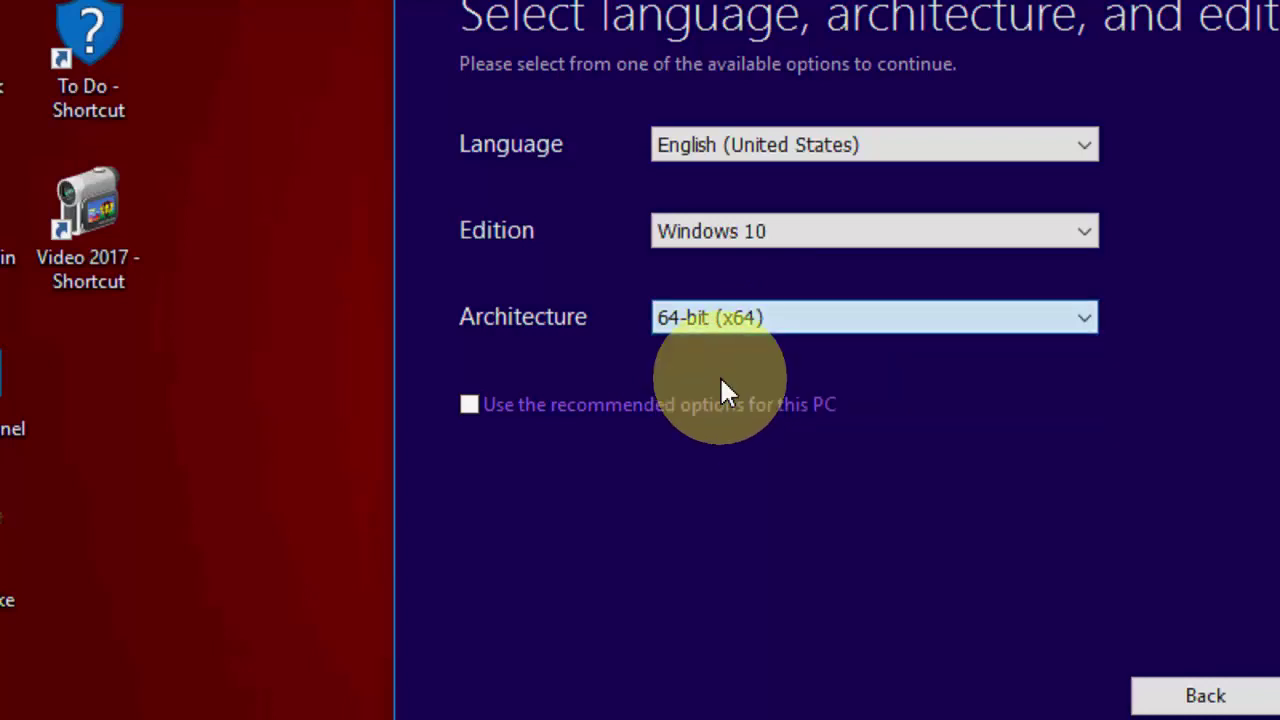
Enable the recommended options for this PC again and continue to the media choice.
left_click(660, 410)
left_click(288, 438)
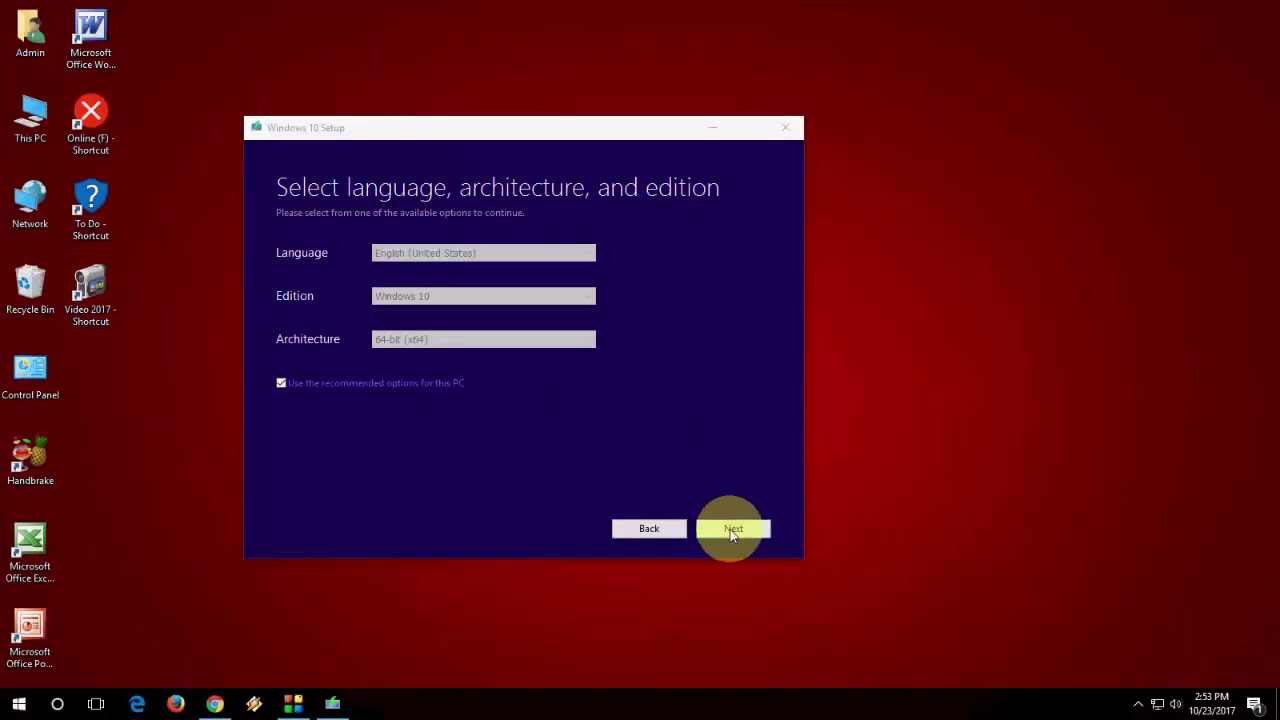
left_click(730, 529)
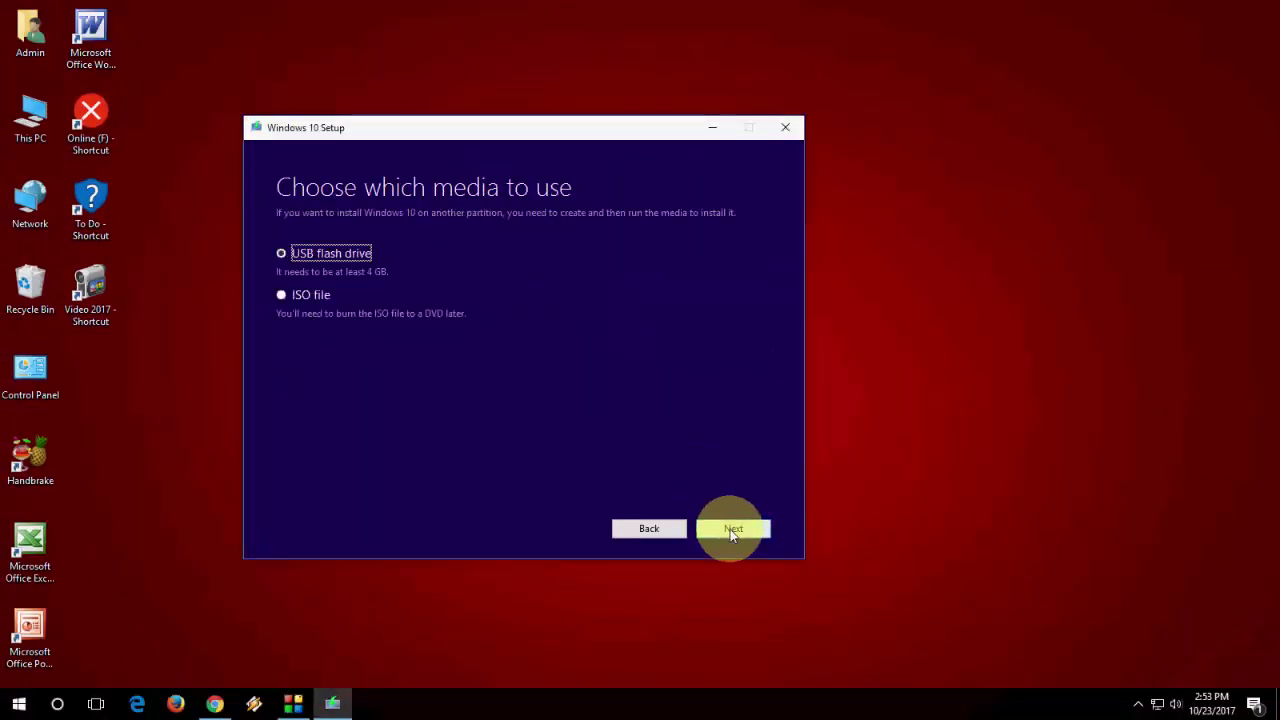
Keep USB flash drive as the installation media and proceed with removable drive G: as the target.
left_click(158, 384)
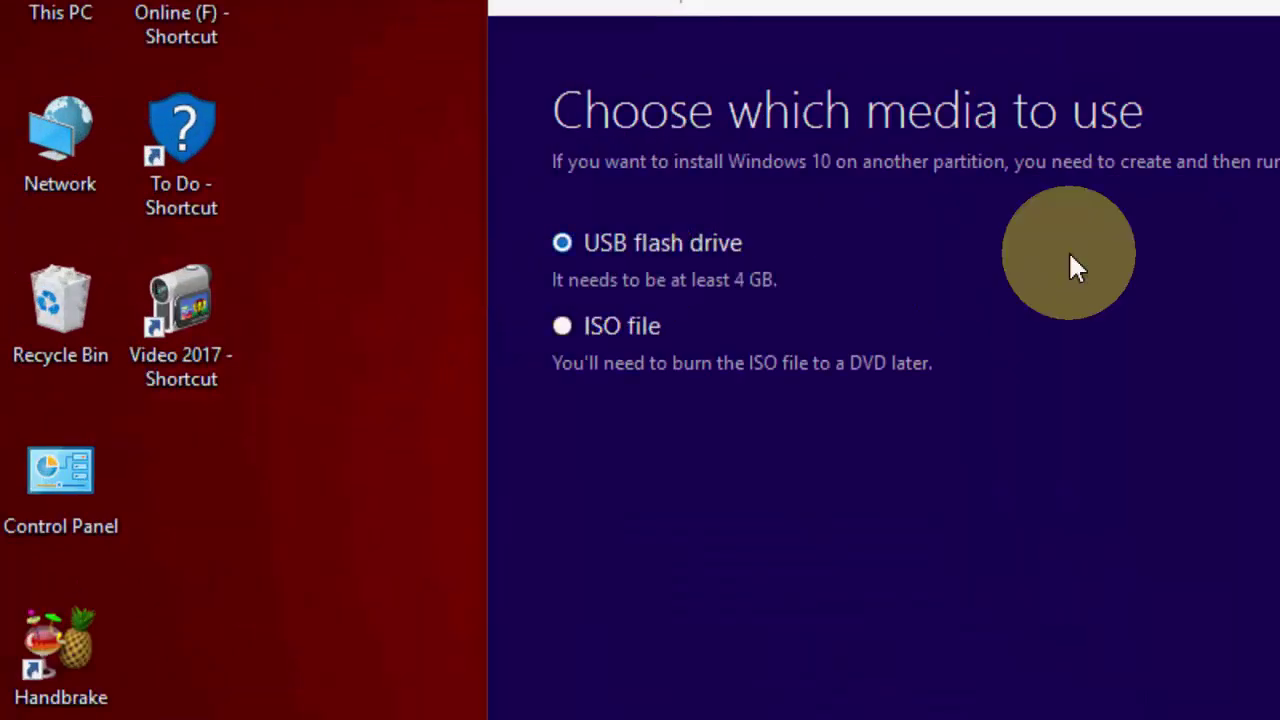
left_click(450, 270)
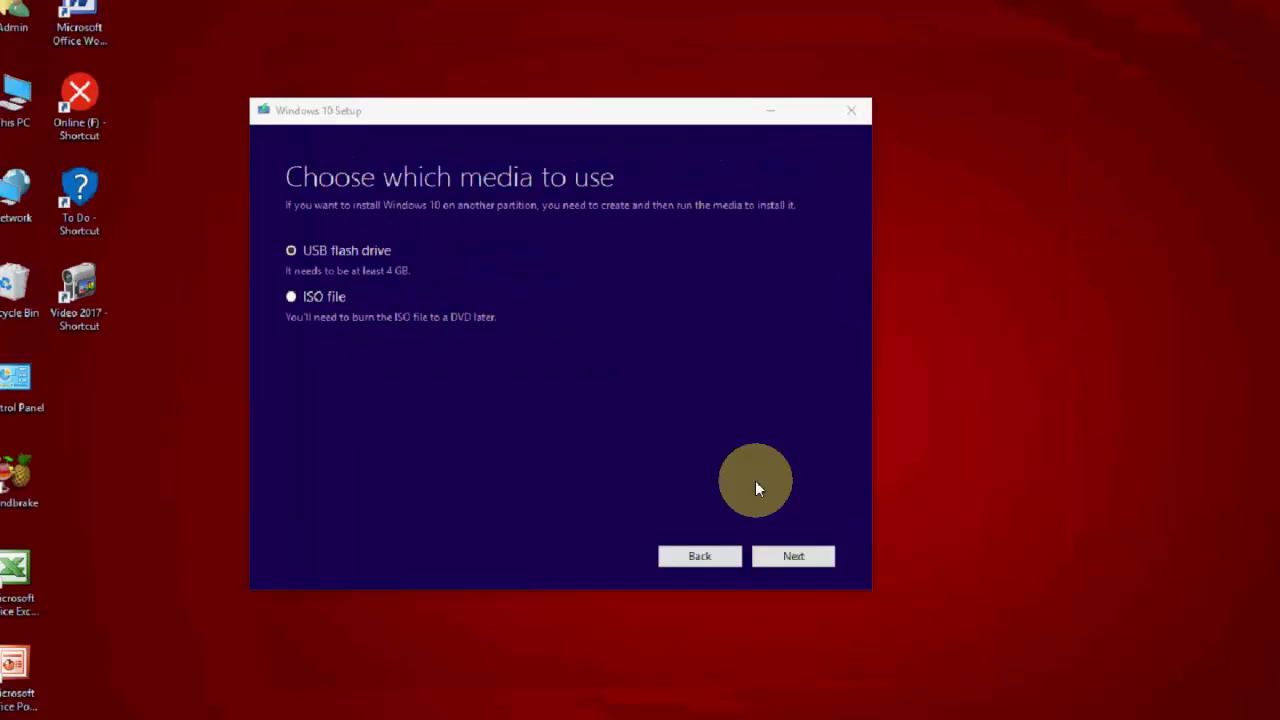
left_click(797, 557)
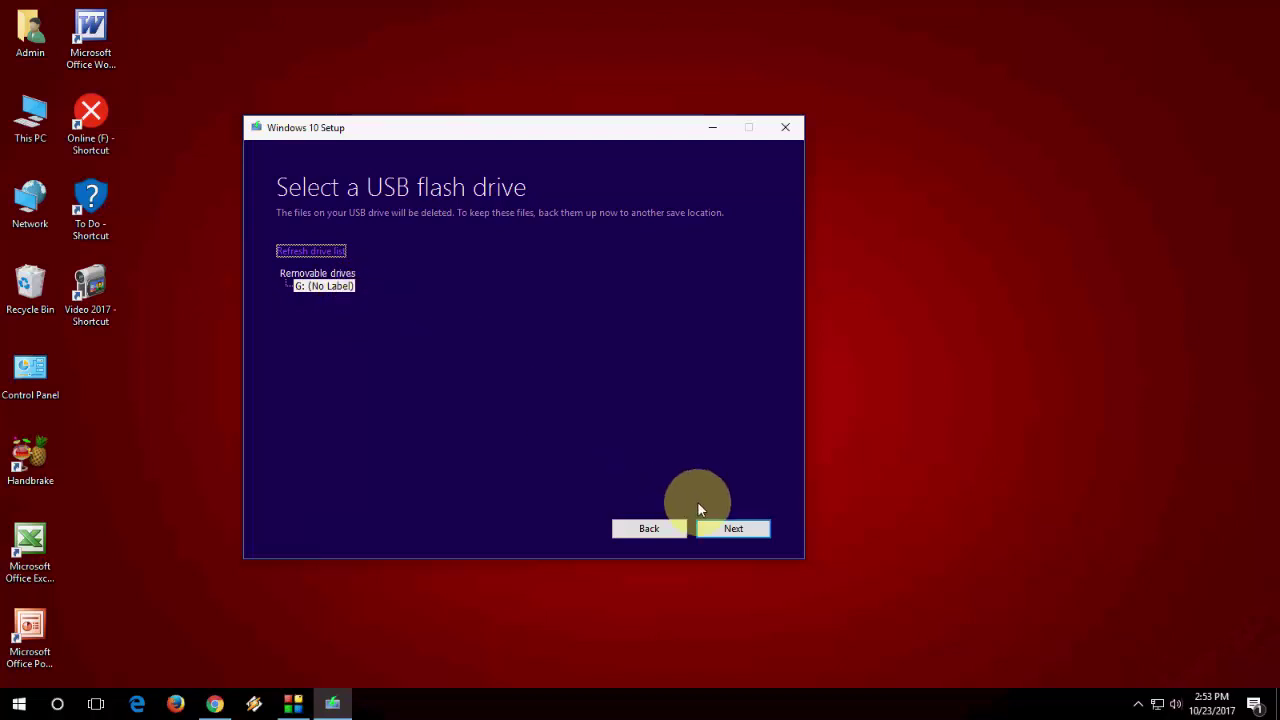
left_click(726, 527)
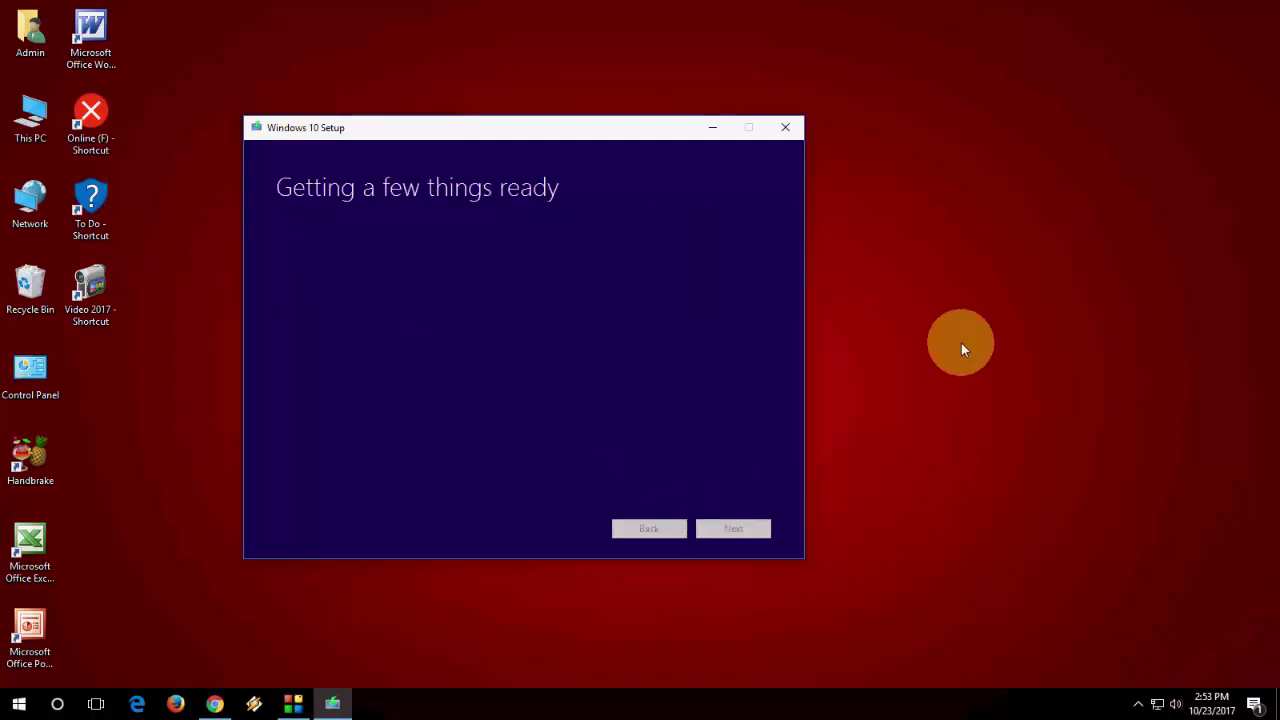